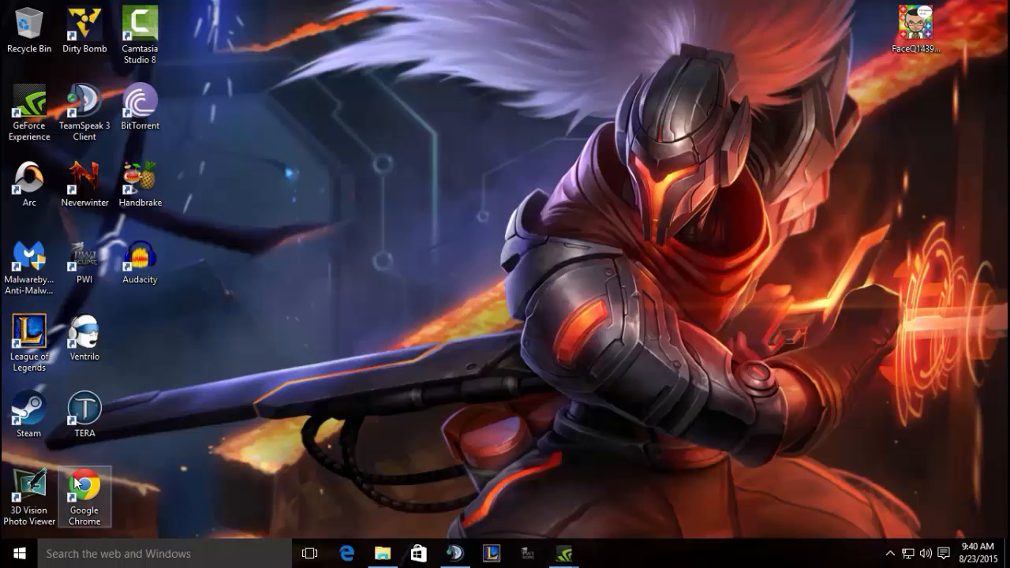
Reach the Windows Defender page of Update & Security via Start > Settings
click(19, 553)
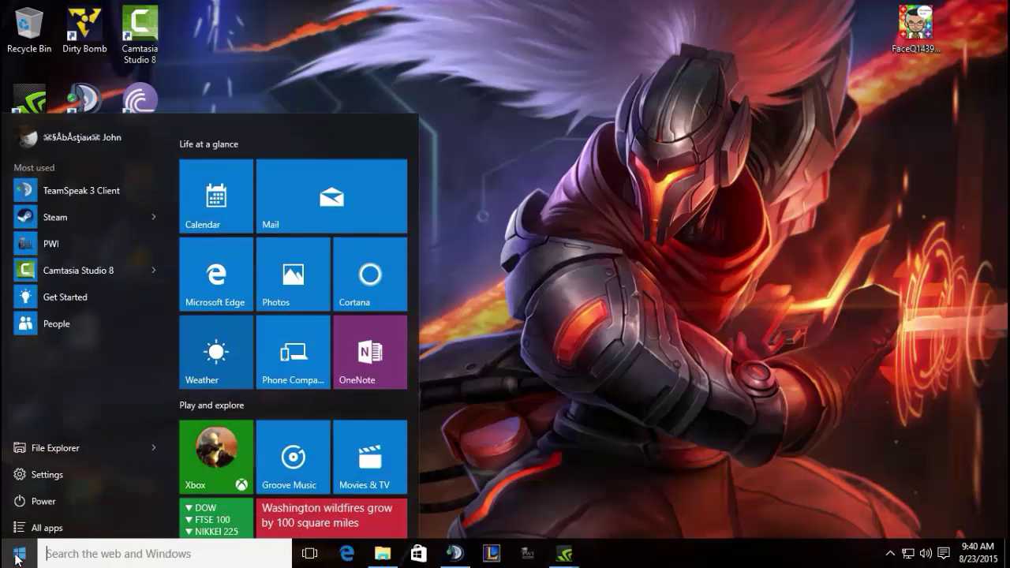
click(48, 468)
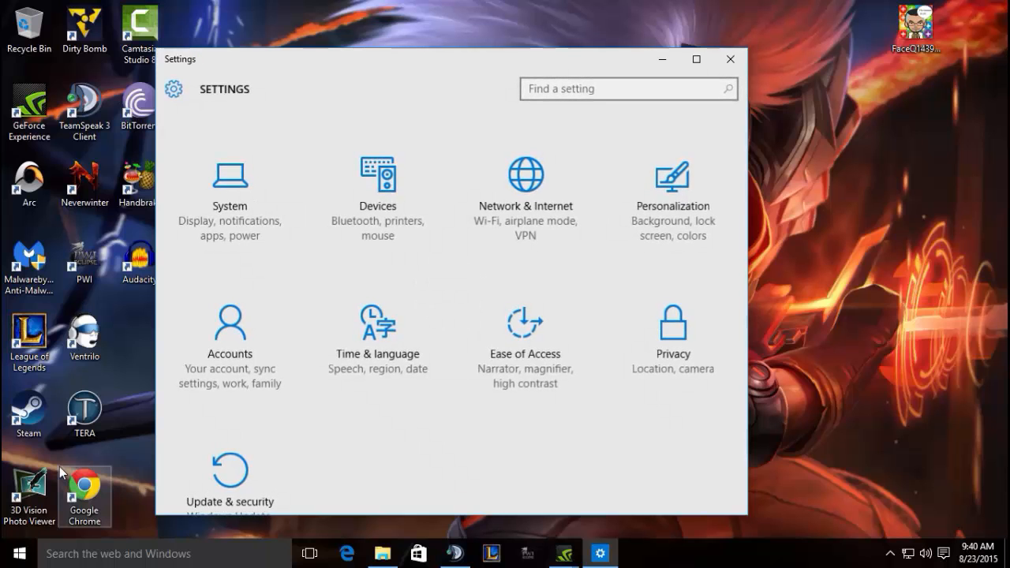
click(247, 480)
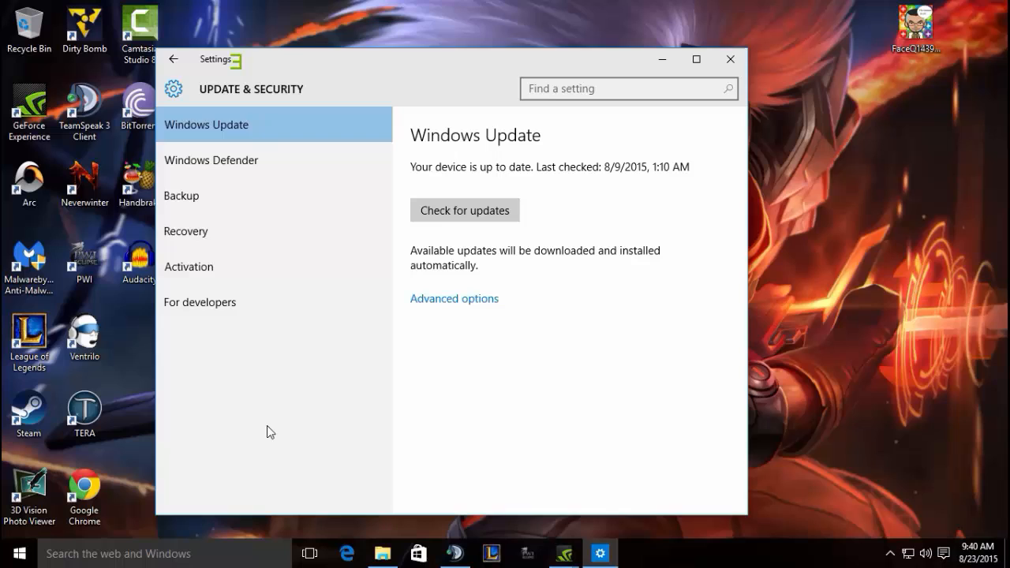
click(246, 154)
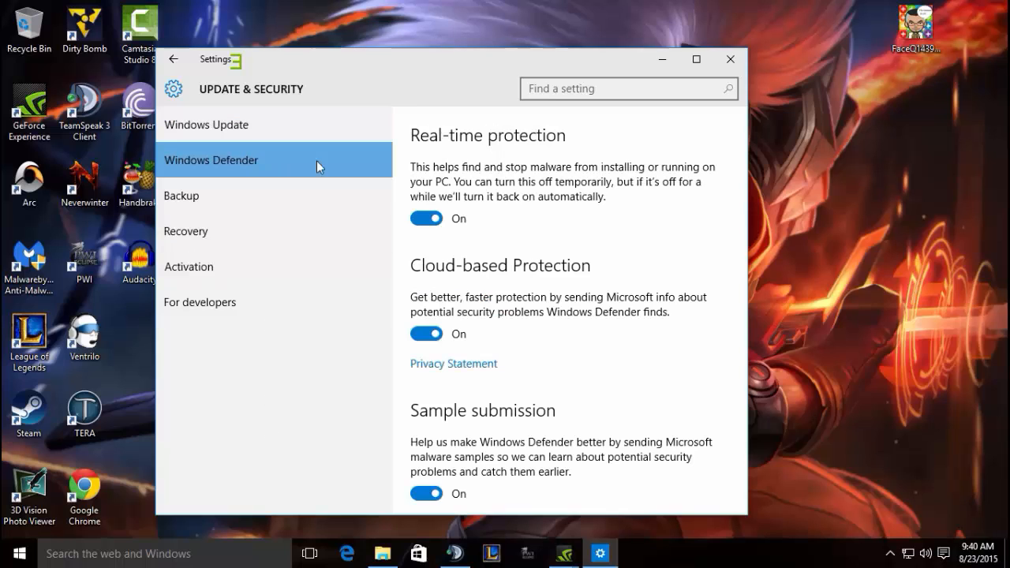
drag(740, 262, 736, 362)
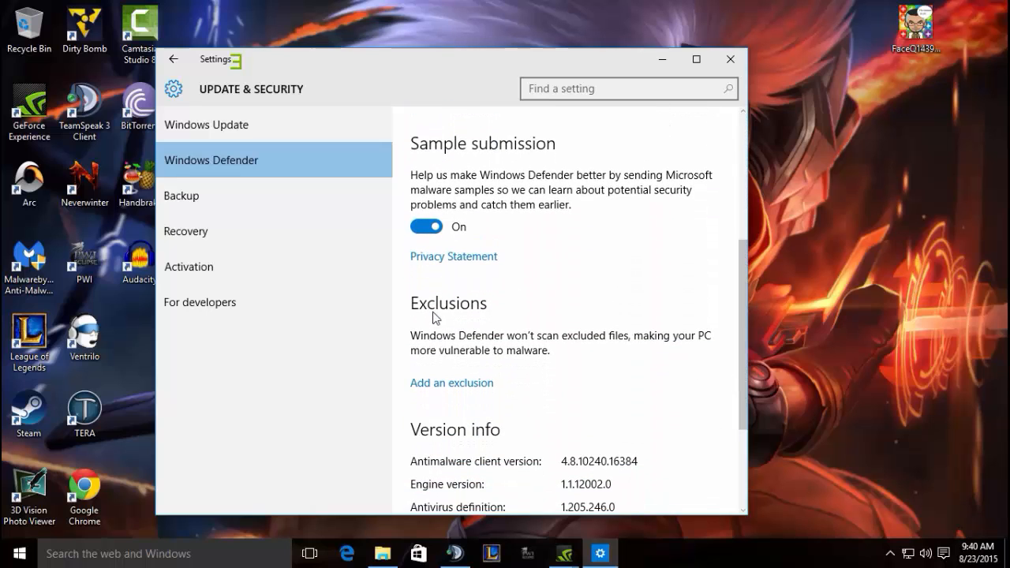
Go to the Add an Exclusion page from the Exclusions section
click(432, 383)
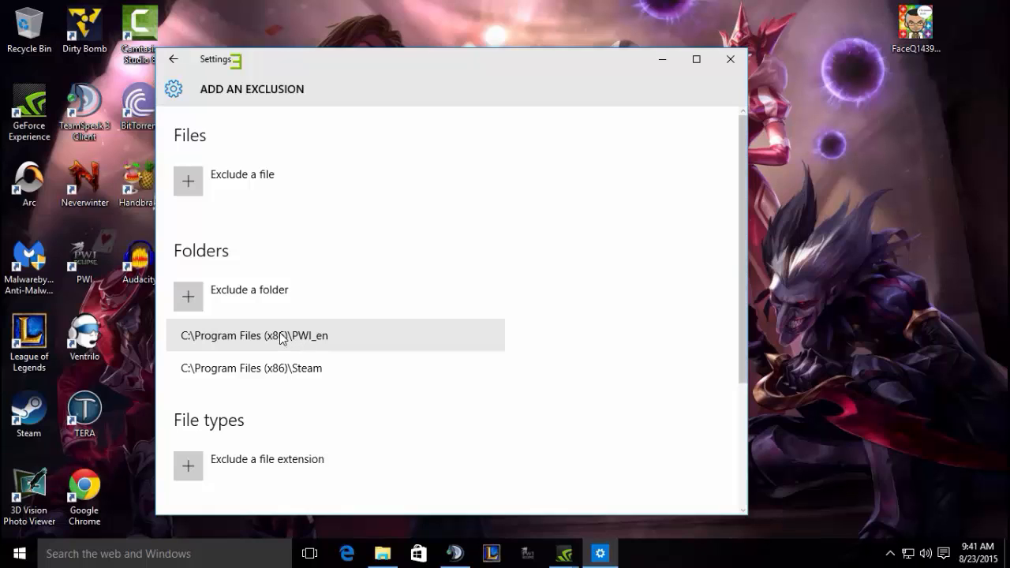
Choose C:\Program Files (x86)\Steam as the folder to exclude
click(187, 295)
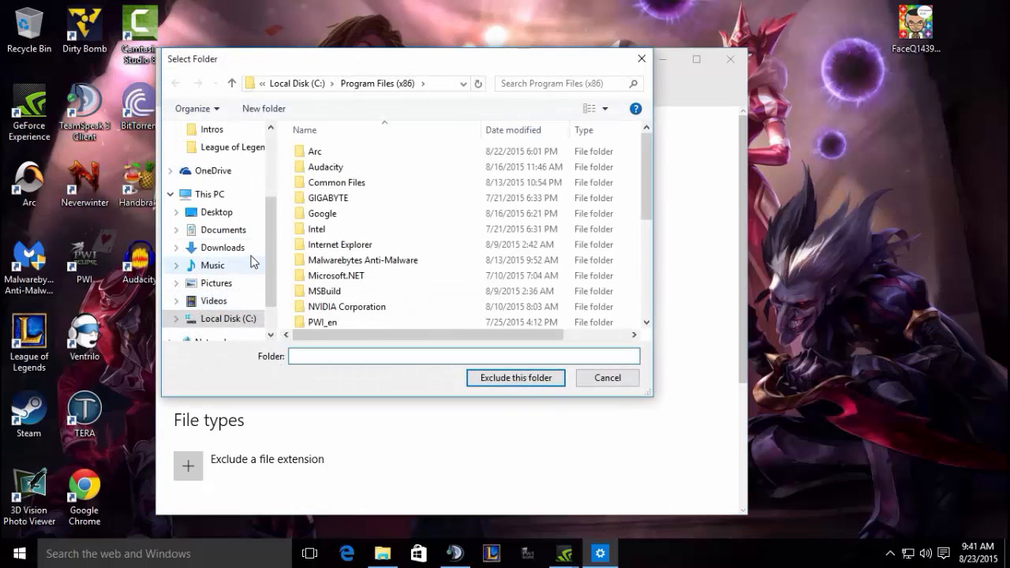
scroll(347, 253, up, 3)
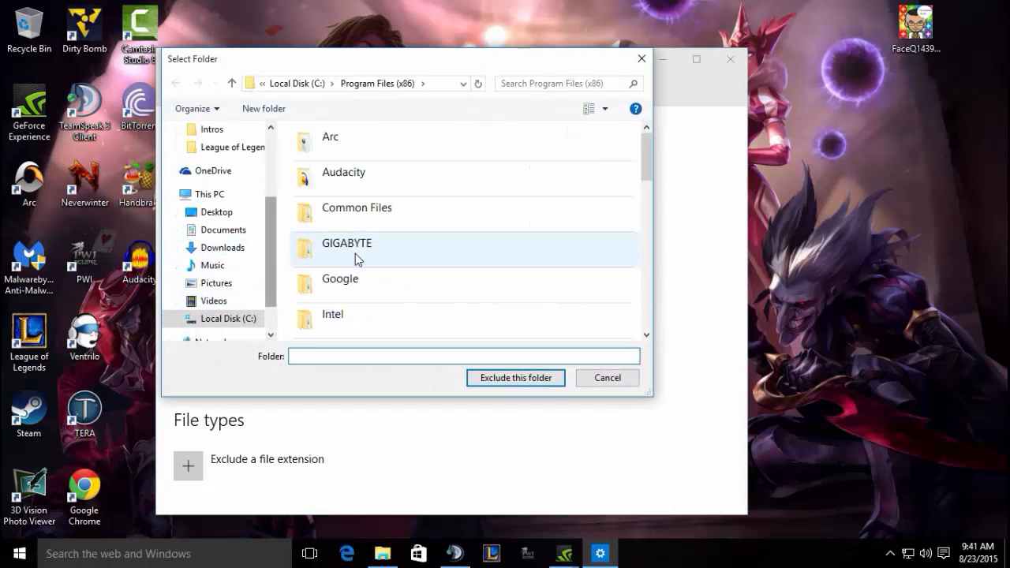
scroll(347, 245, down, 3)
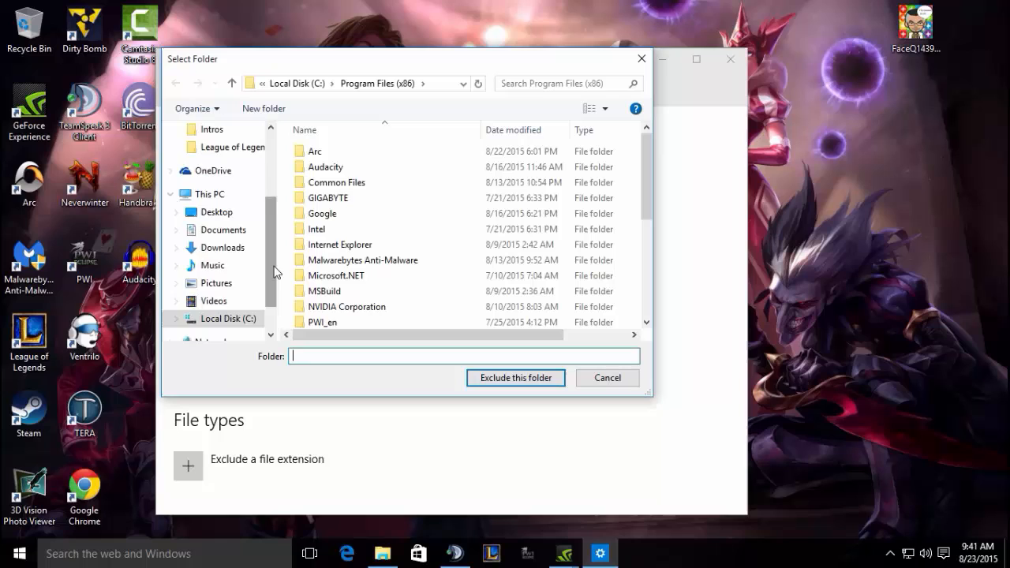
scroll(237, 261, down, 3)
click(228, 259)
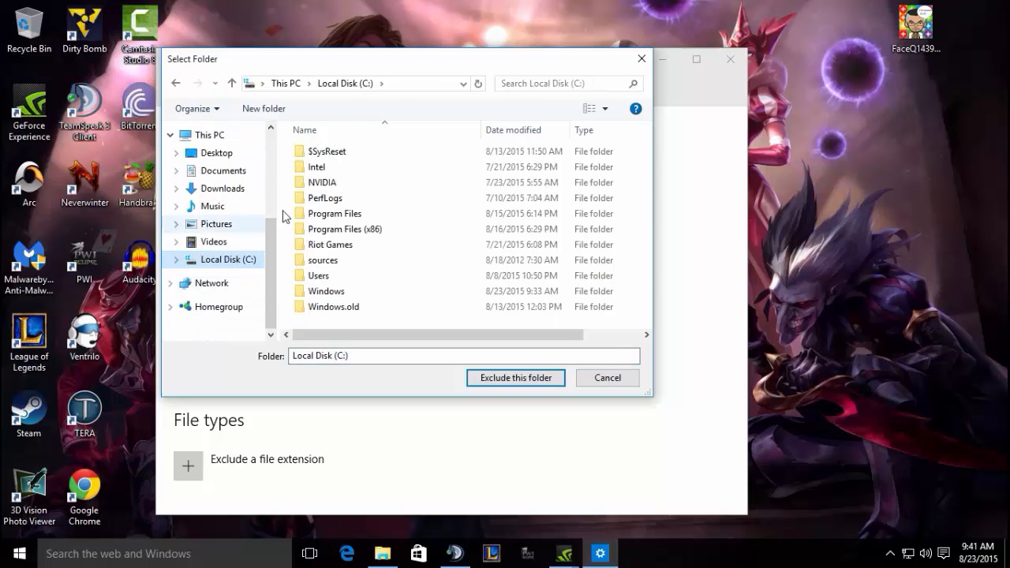
double_click(363, 214)
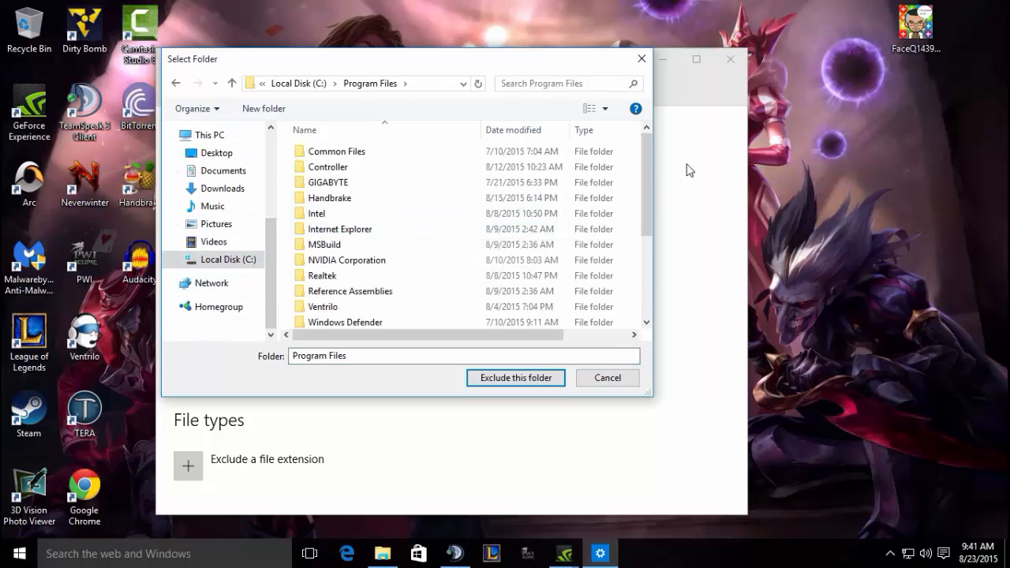
mouse_move(646, 181)
mouse_down()
mouse_move(650, 235)
mouse_move(647, 157)
mouse_up()
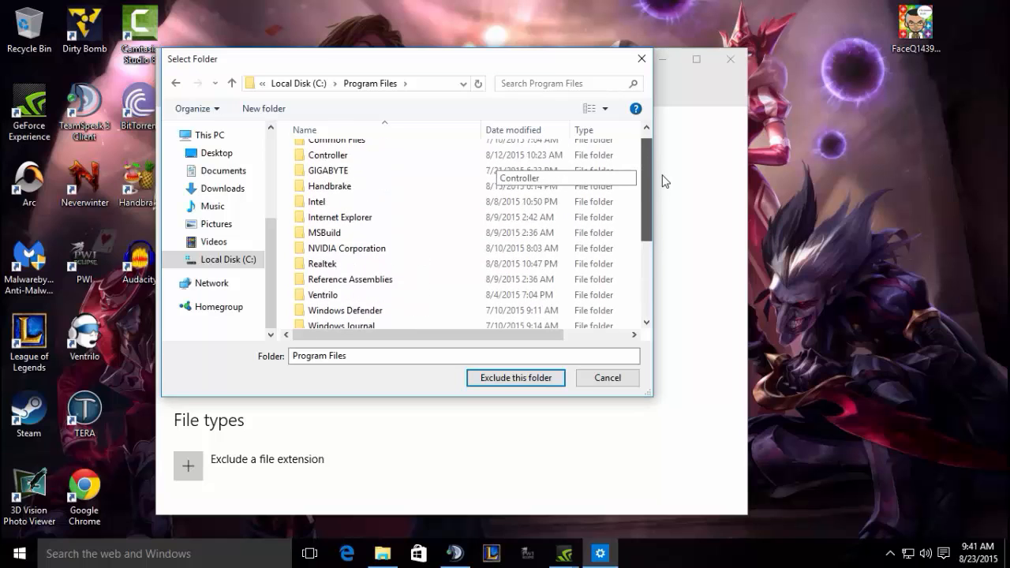
click(228, 260)
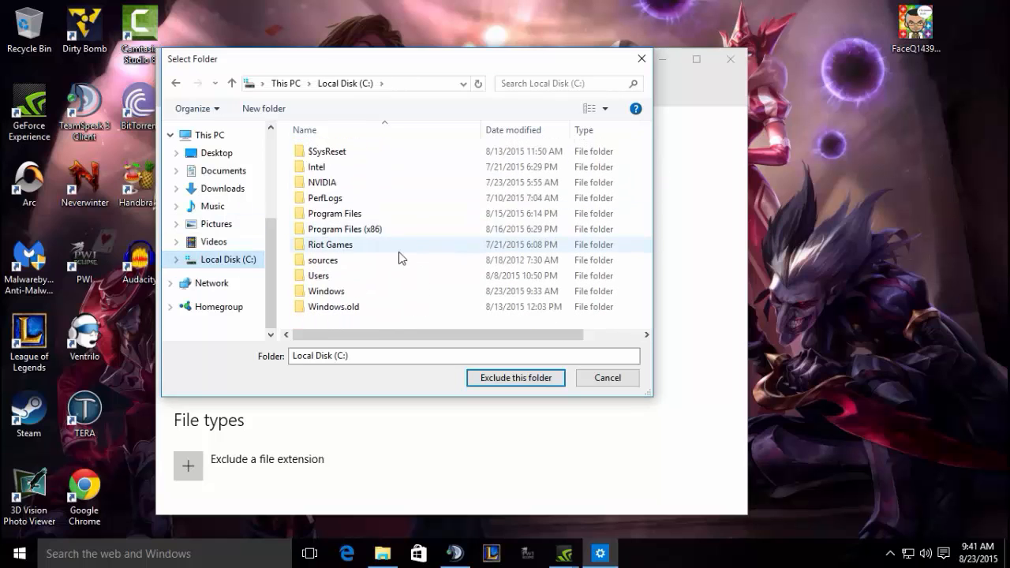
double_click(347, 228)
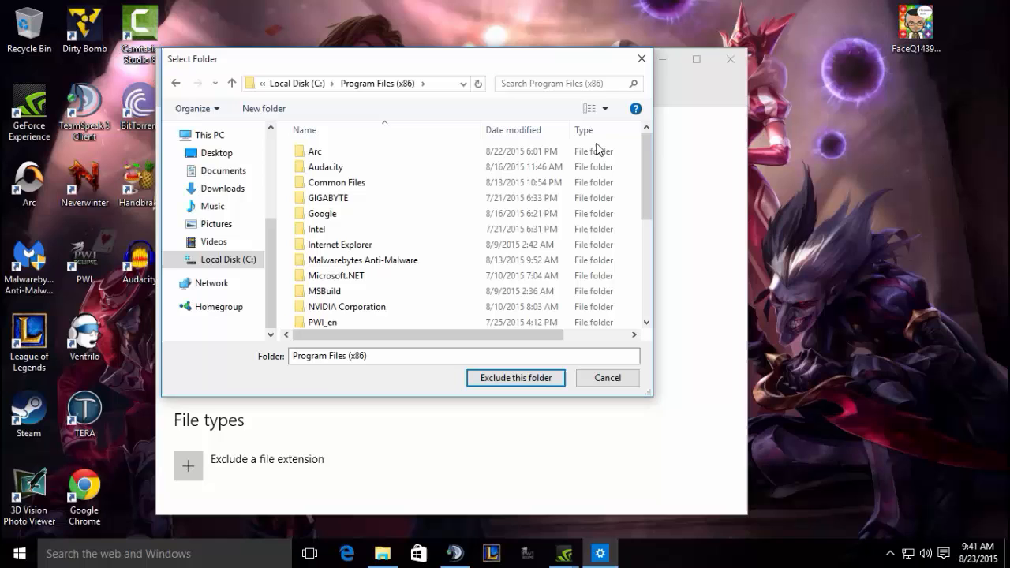
scroll(504, 197, down, 2)
scroll(497, 213, down, 3)
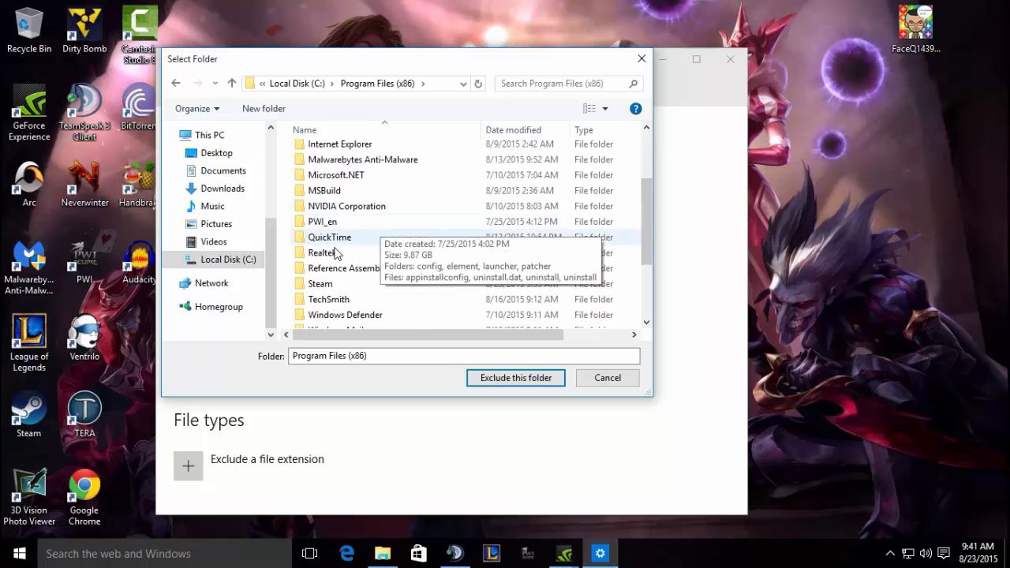
click(331, 286)
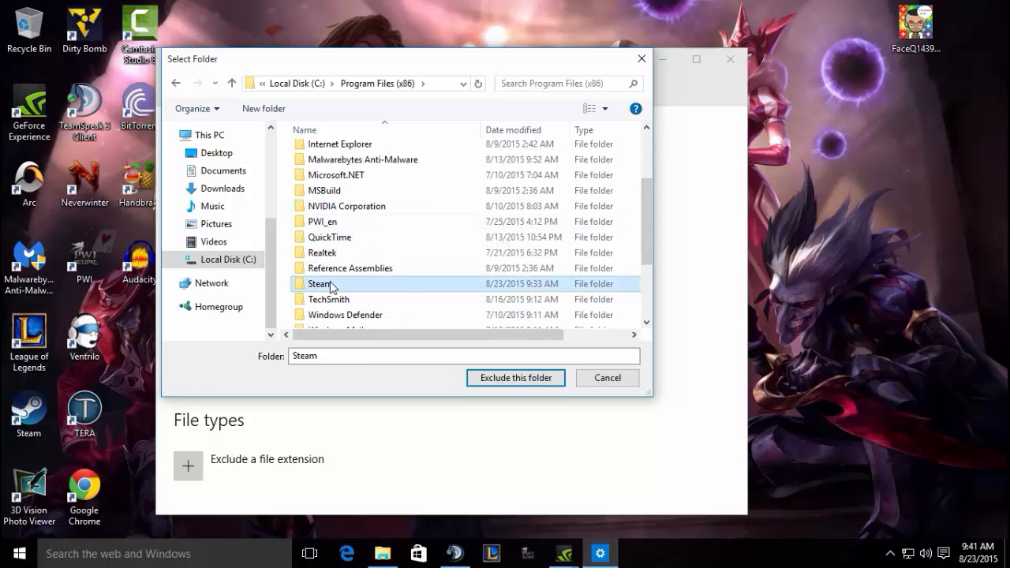
Confirm excluding the Steam folder and close Settings
click(517, 379)
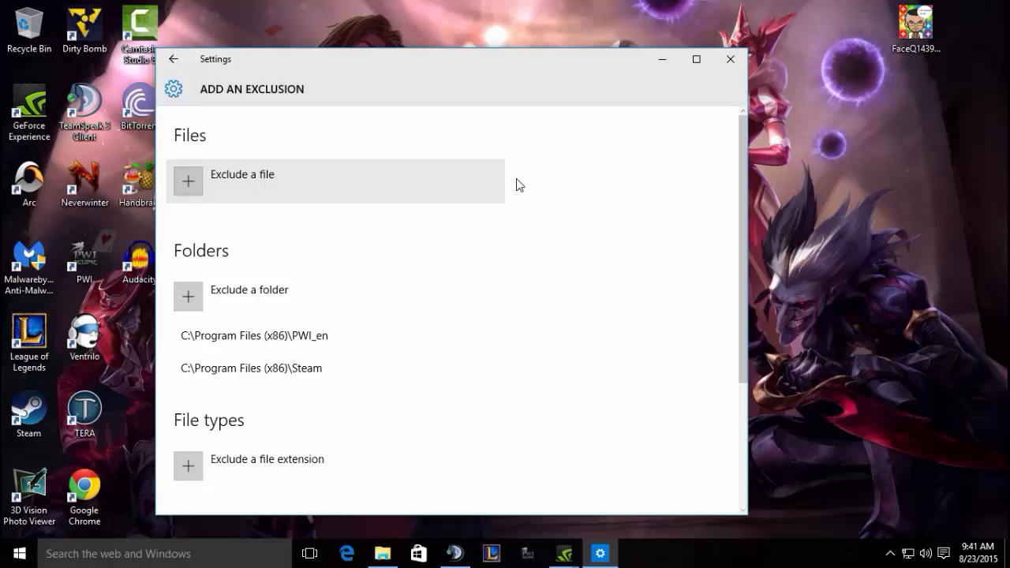
click(729, 59)
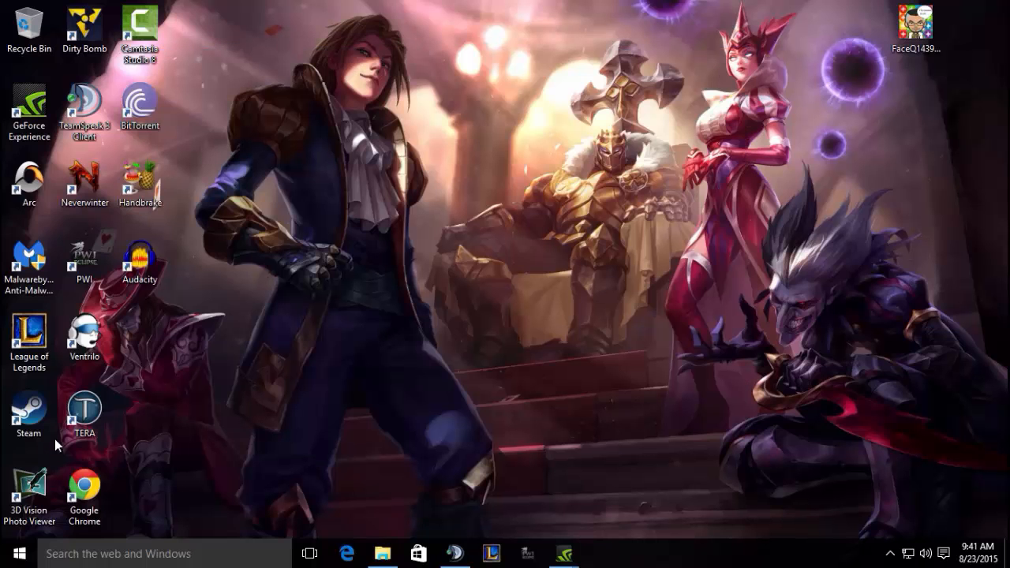